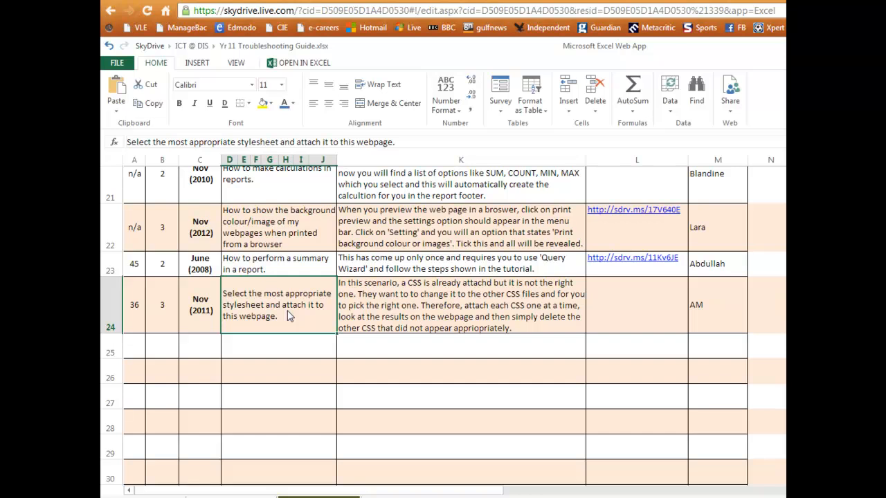
# Switch from the troubleshooting guide to the exam paper PDF and read tasks 35 and 36 on N1JAVELIN.HTM and its stylesheets.
pyautogui.click(213, 308)
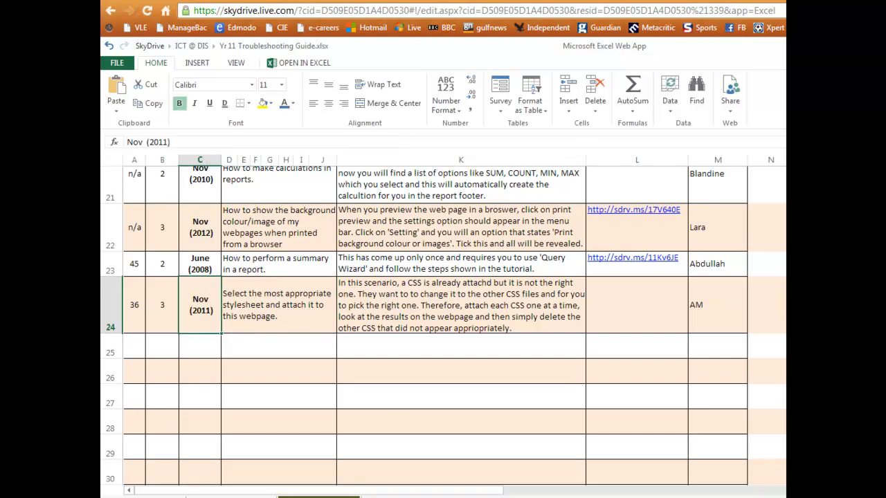
pyautogui.hotkey('alt', 'Tab')
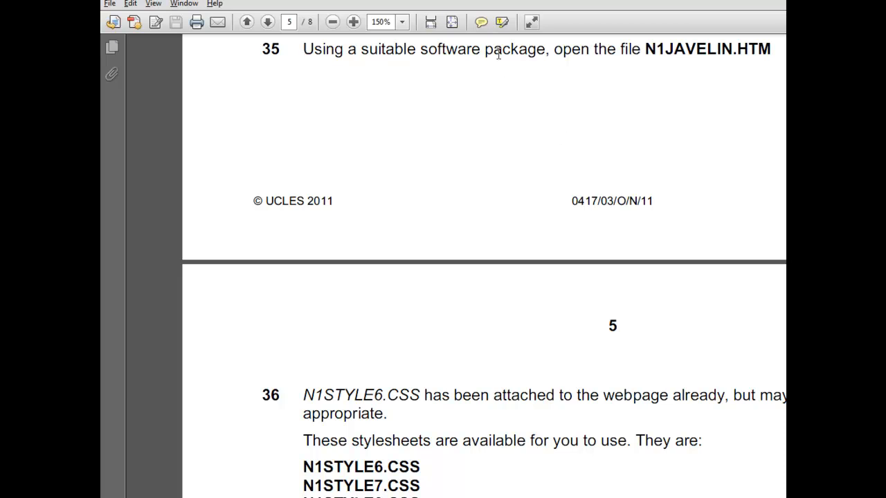
pyautogui.moveTo(646, 49); pyautogui.dragTo(761, 53)
pyautogui.scroll(-2, 610, 200)
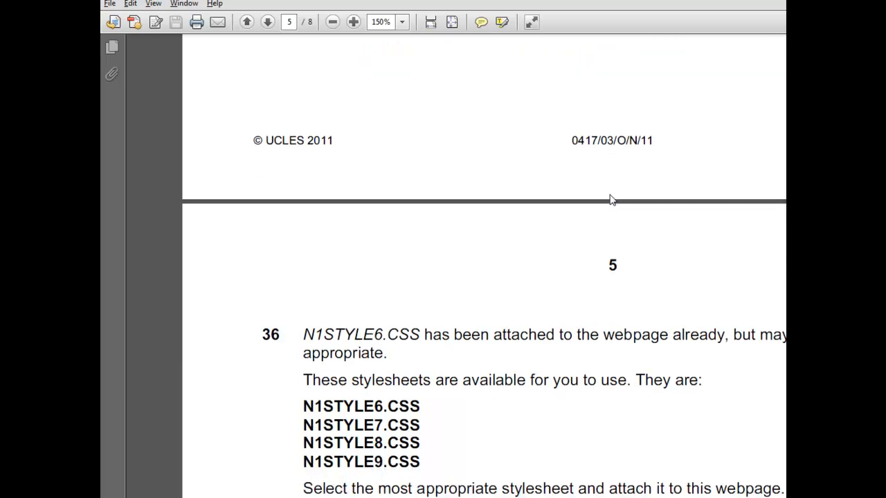
pyautogui.scroll(-3, 643, 469)
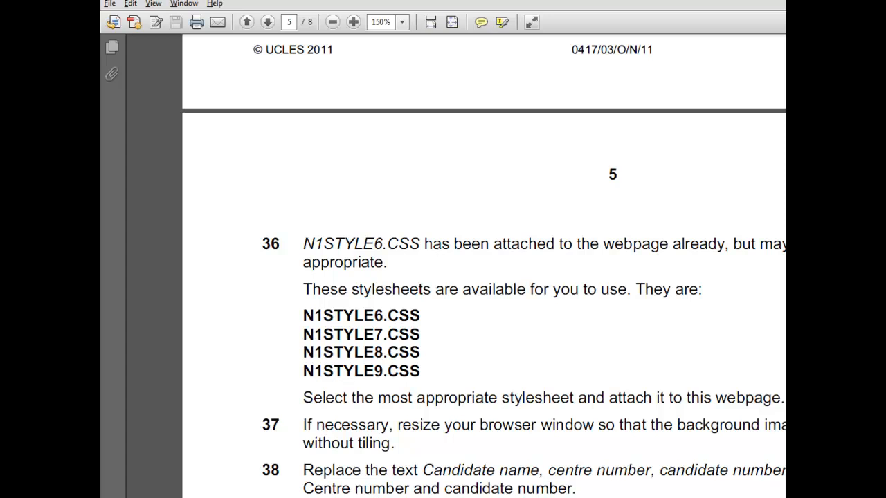
# Check the stylesheet attached to N1JAVELIN.htm in Dreamweaver and review the available stylesheets and attachment instruction in the exam paper's task 36.
pyautogui.hotkey('alt', 'Tab')
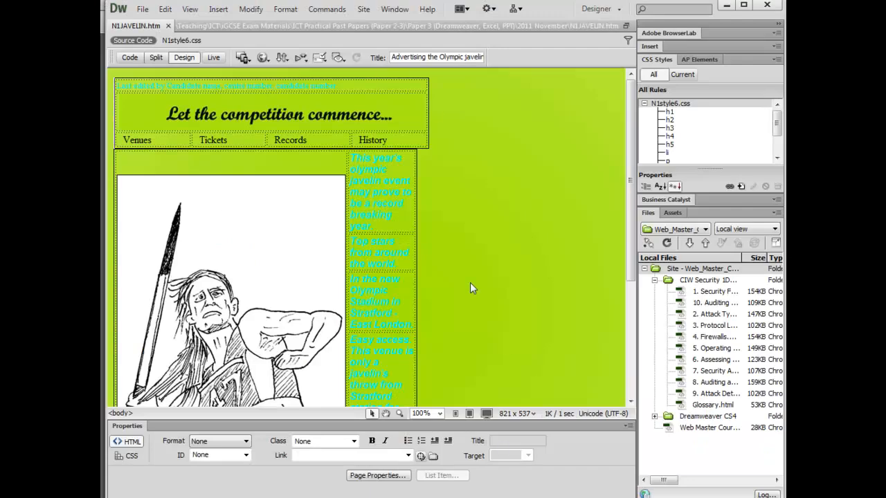
pyautogui.click(645, 103)
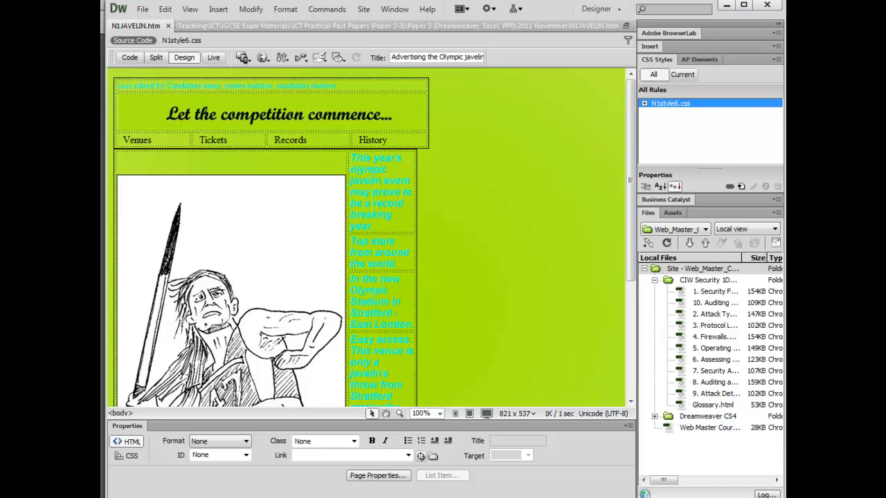
pyautogui.hotkey('alt', 'Tab')
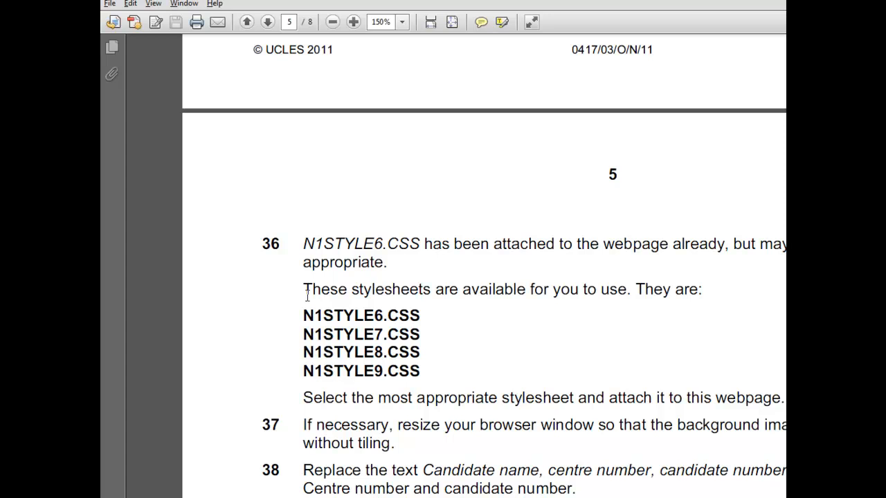
pyautogui.moveTo(301, 315); pyautogui.dragTo(415, 371)
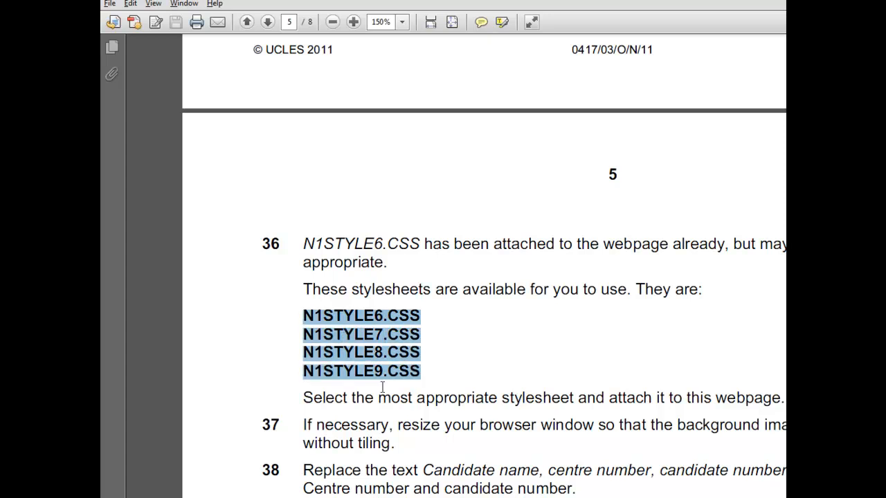
pyautogui.moveTo(304, 399); pyautogui.dragTo(767, 404)
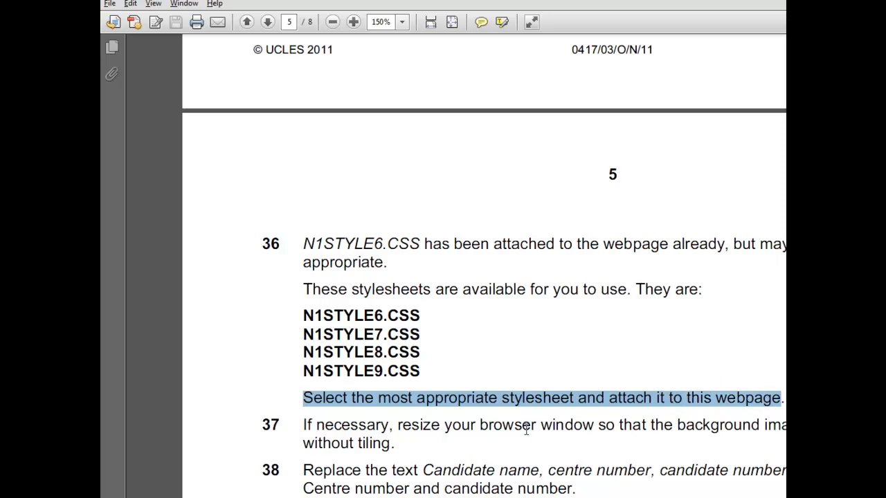
# Switch back to Dreamweaver and attach N1STYLE7.css from the 2011 November folder to the webpage as a link.
pyautogui.hotkey('alt', 'Tab')
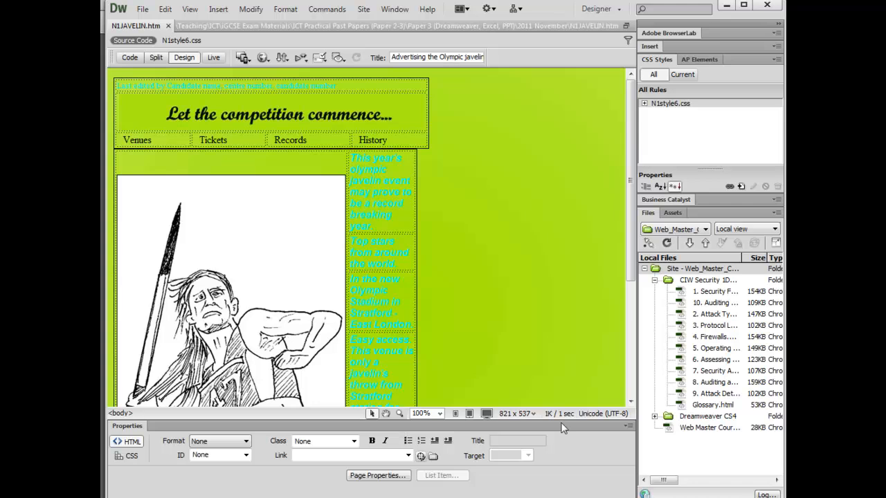
pyautogui.click(730, 187)
pyautogui.click(498, 215)
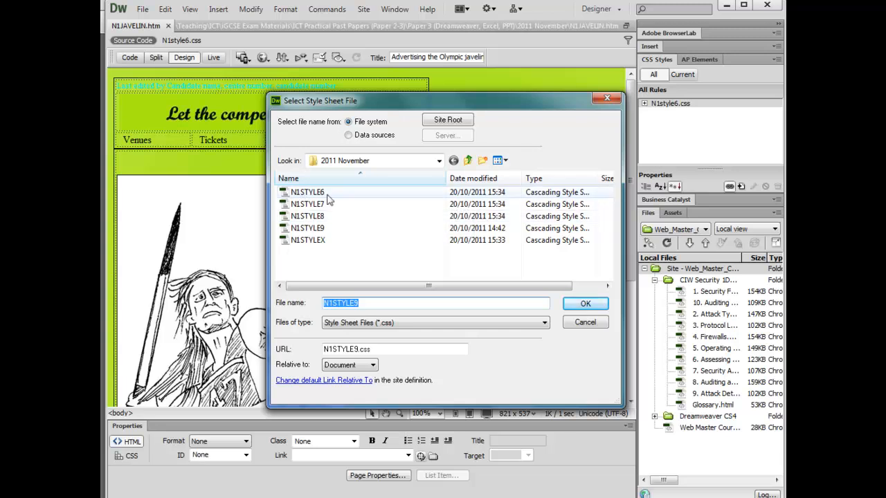
pyautogui.click(305, 207)
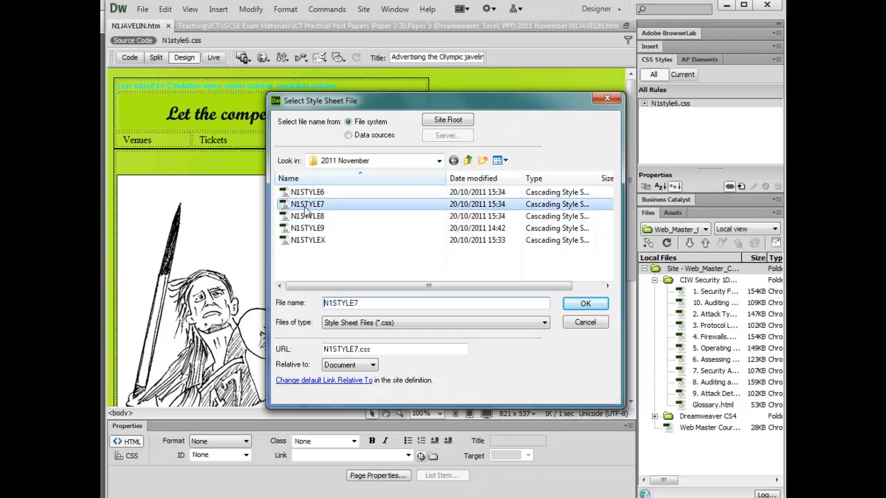
pyautogui.click(585, 305)
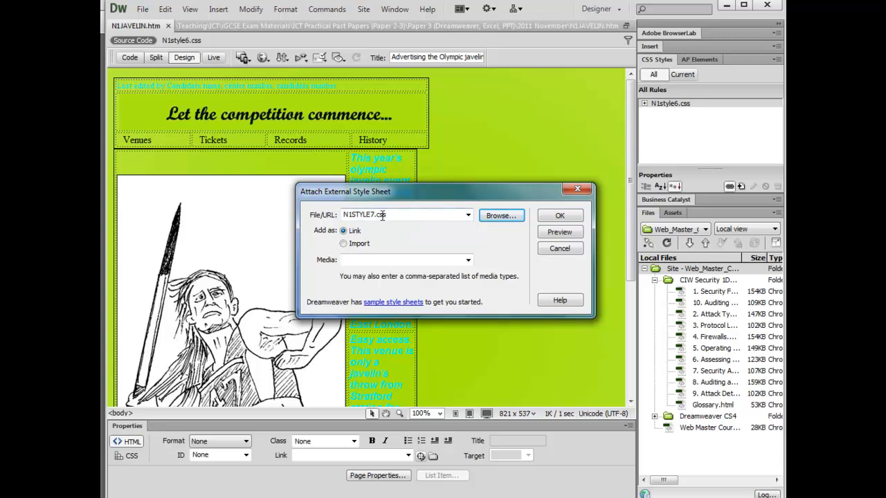
pyautogui.click(501, 215)
pyautogui.click(373, 300)
pyautogui.moveTo(372, 302); pyautogui.dragTo(321, 303)
pyautogui.rightClick(337, 304)
pyautogui.click(368, 344)
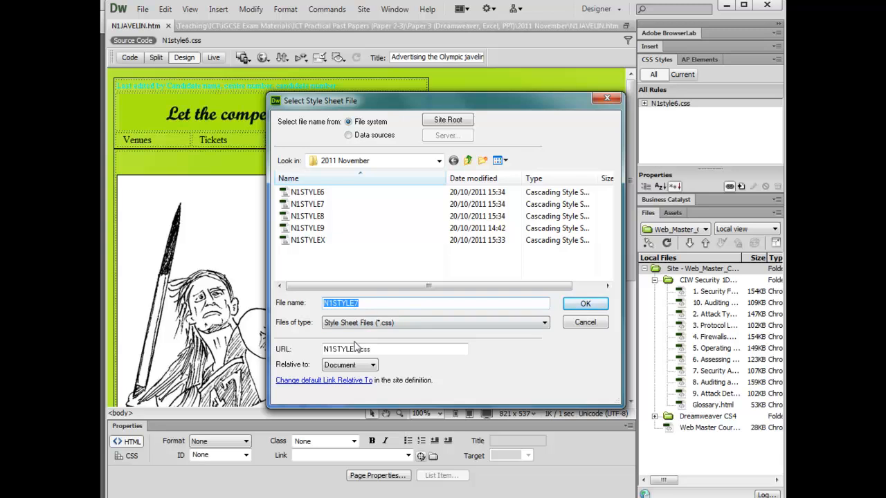
pyautogui.click(585, 303)
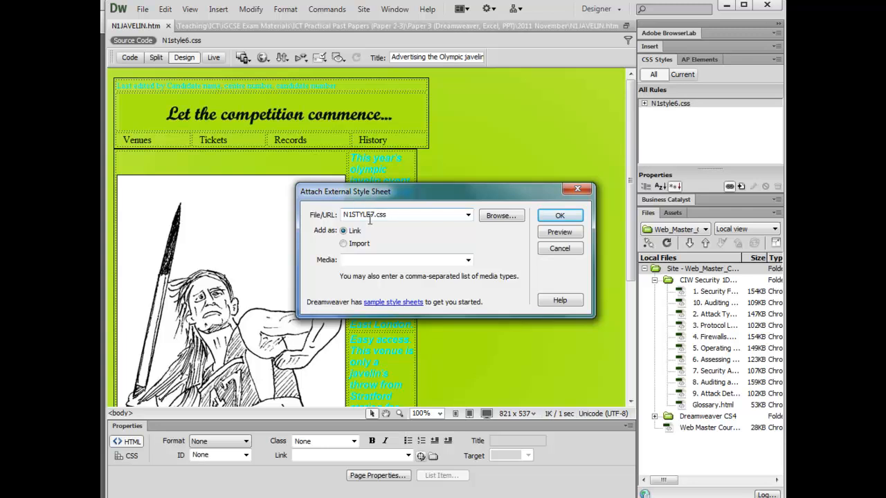
pyautogui.click(558, 218)
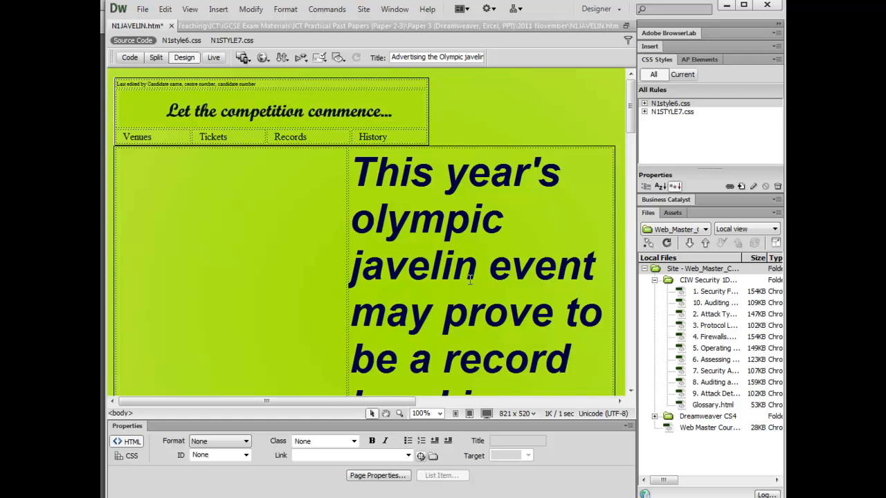
# Examine how N1STYLE7.css affects the text throughout the page, from the javelin event text down to the Archery and Hothouse Design table.
pyautogui.click(469, 279)
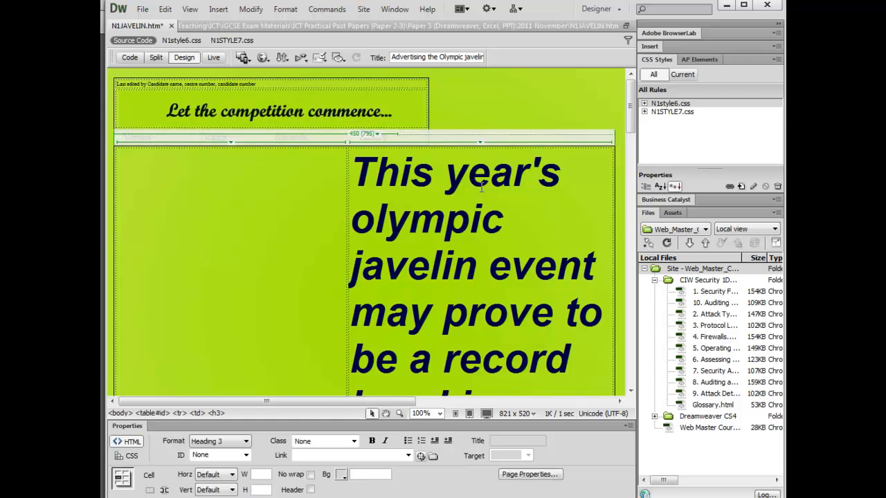
pyautogui.scroll(-3, 485, 181)
pyautogui.scroll(-9, 484, 182)
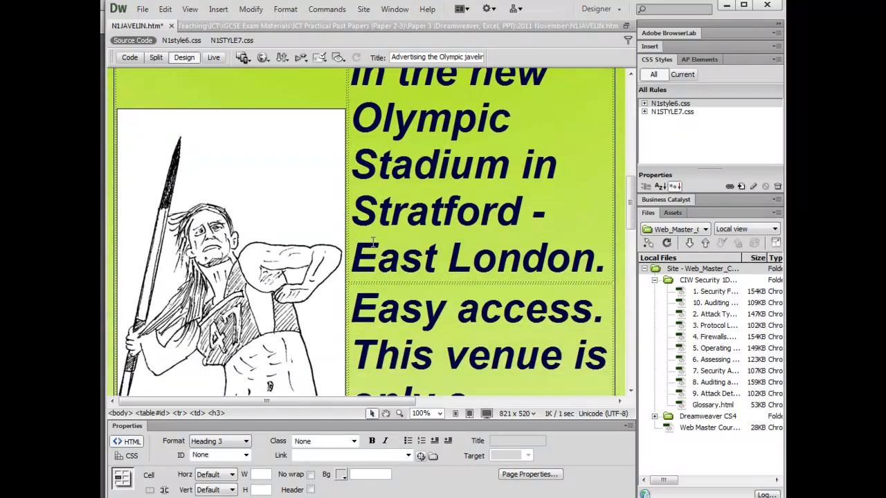
pyautogui.scroll(-11, 368, 225)
pyautogui.scroll(-8, 404, 242)
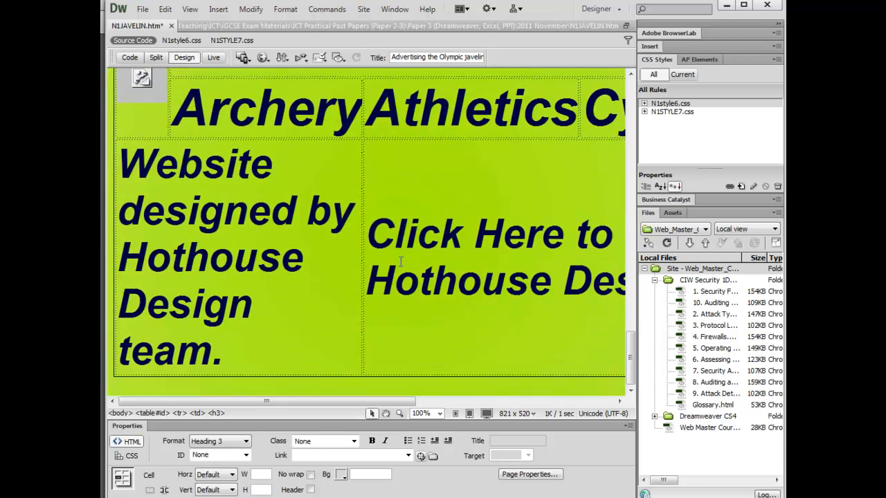
pyautogui.click(231, 206)
pyautogui.click(236, 129)
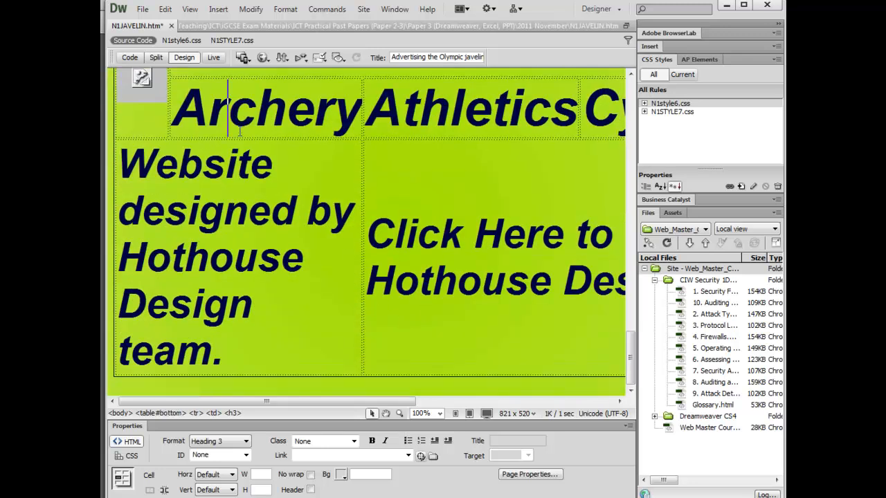
pyautogui.click(245, 243)
pyautogui.click(420, 292)
pyautogui.scroll(8, 429, 294)
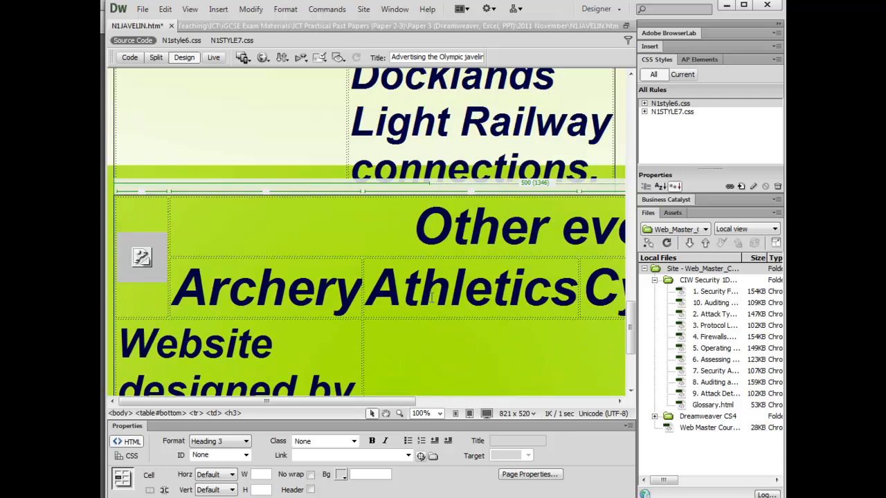
pyautogui.scroll(15, 438, 295)
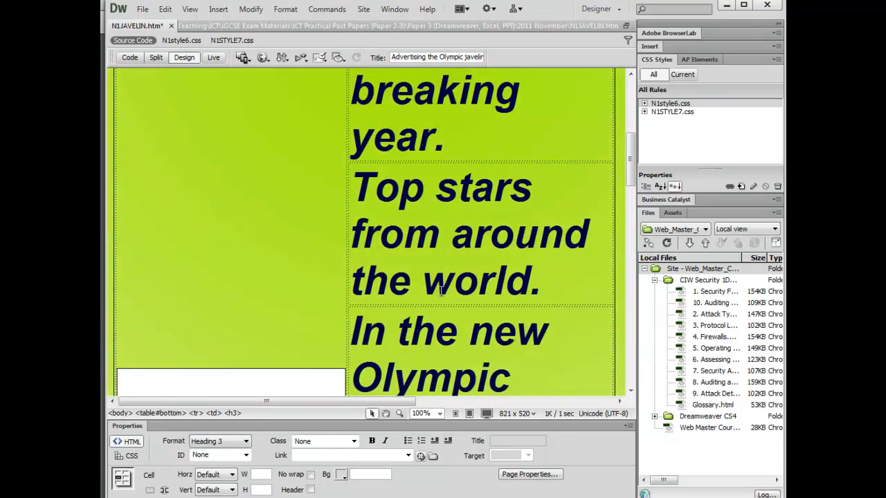
pyautogui.scroll(1, 450, 277)
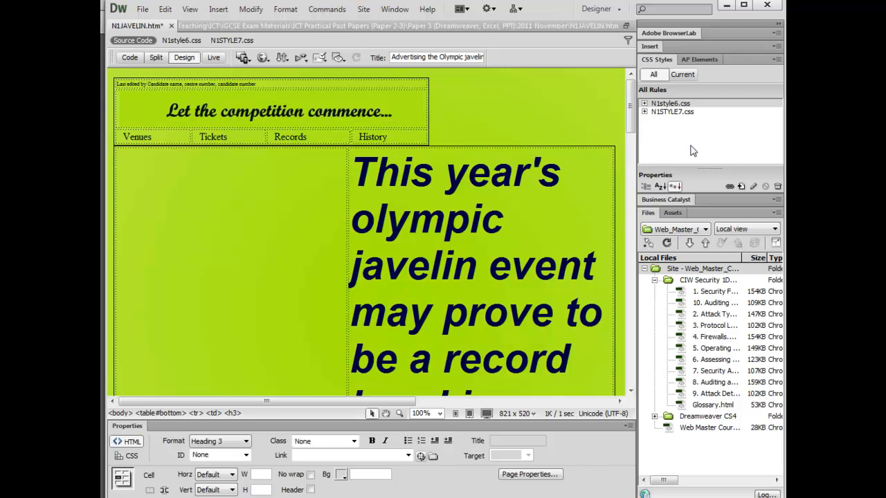
# Attach N1STYLE8.css from the 2011 November folder to the webpage as a link.
pyautogui.click(730, 186)
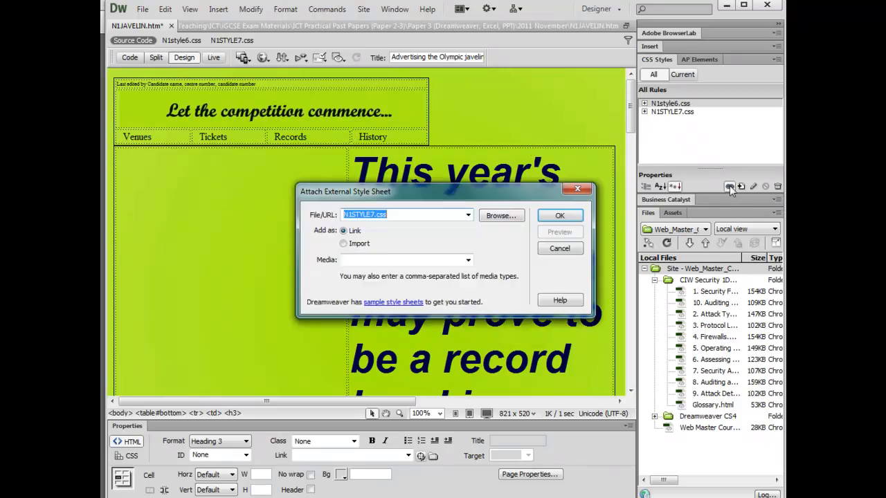
pyautogui.click(500, 215)
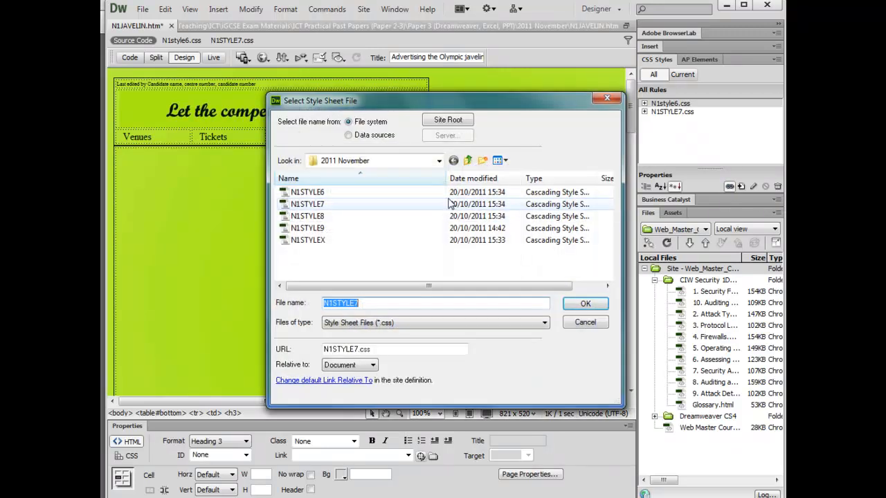
pyautogui.doubleClick(302, 216)
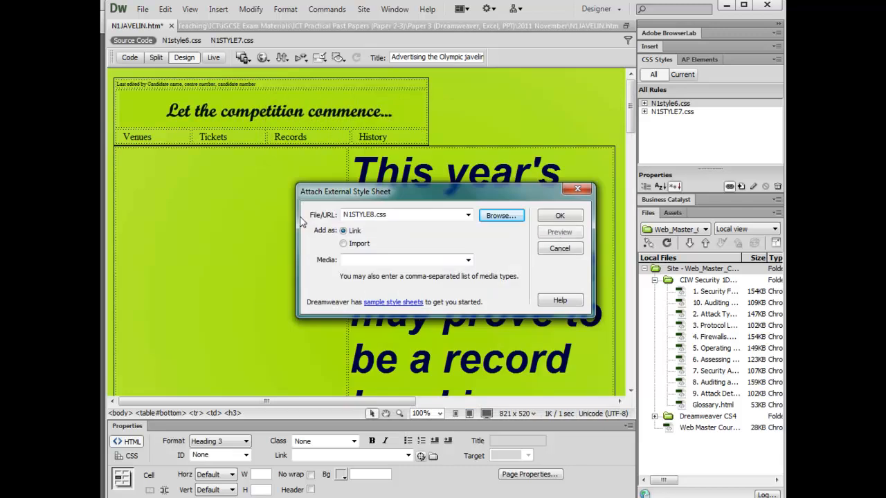
pyautogui.click(559, 216)
# Examine how N1STYLE8.css affects the page, from the Venues navigation row down to the Other events table.
pyautogui.scroll(5, 411, 339)
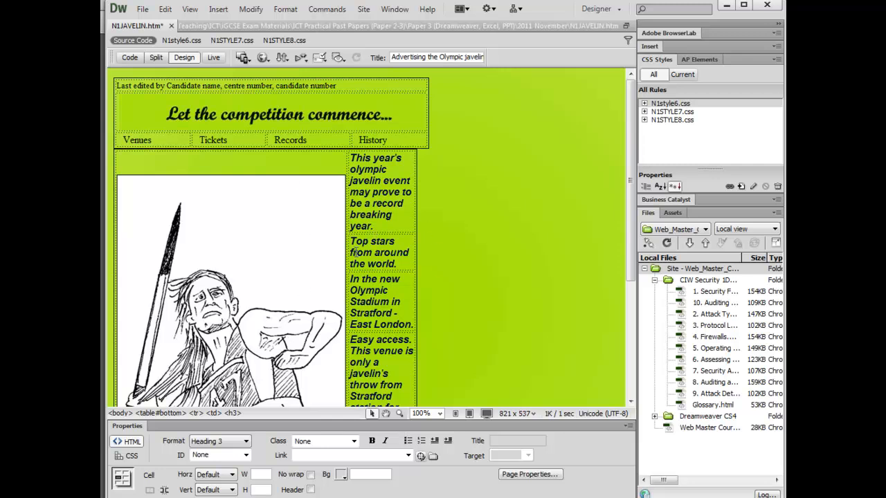
pyautogui.click(144, 139)
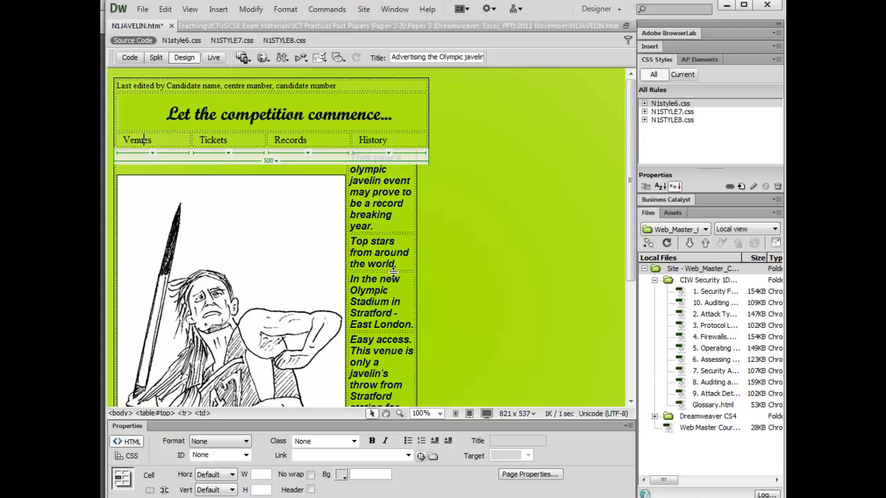
pyautogui.scroll(-5, 393, 272)
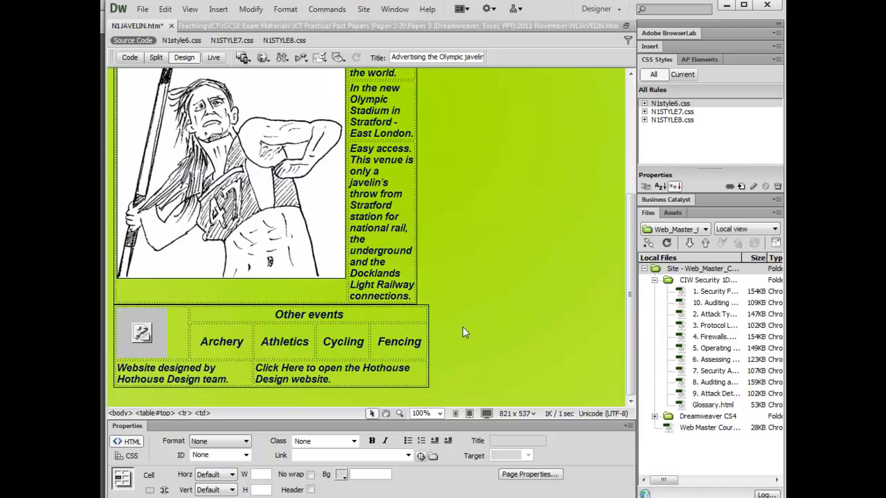
pyautogui.scroll(5, 462, 327)
pyautogui.scroll(-3, 462, 327)
pyautogui.scroll(-1, 462, 327)
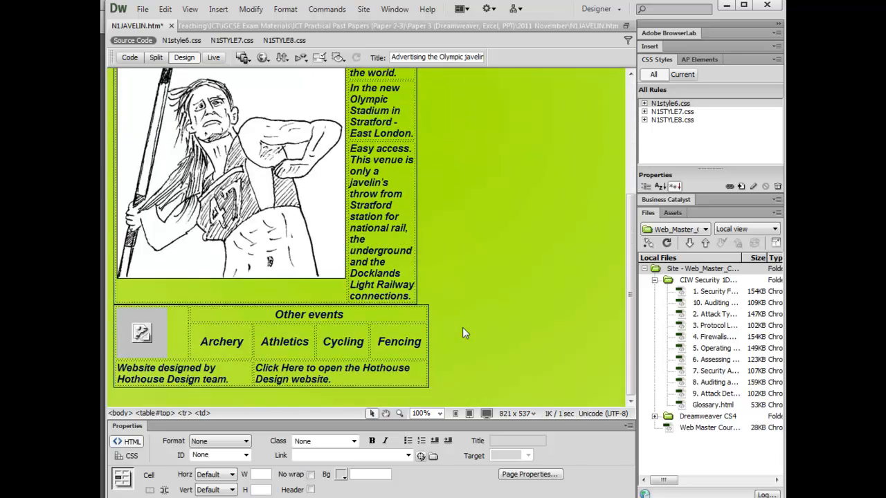
pyautogui.scroll(5, 462, 328)
pyautogui.scroll(-2, 463, 327)
pyautogui.scroll(2, 462, 328)
pyautogui.scroll(1, 463, 328)
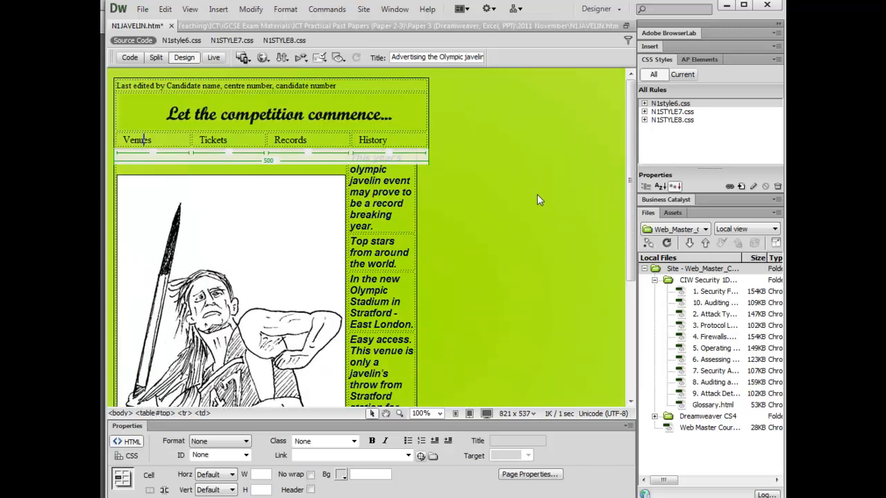
# Attach N1STYLE9.css from the 2011 November folder to the webpage as a link.
pyautogui.click(730, 187)
pyautogui.click(501, 217)
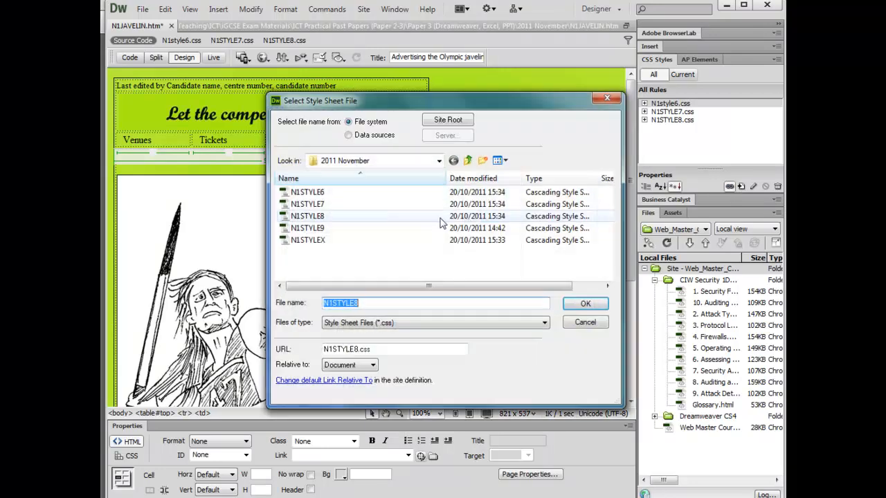
pyautogui.doubleClick(331, 232)
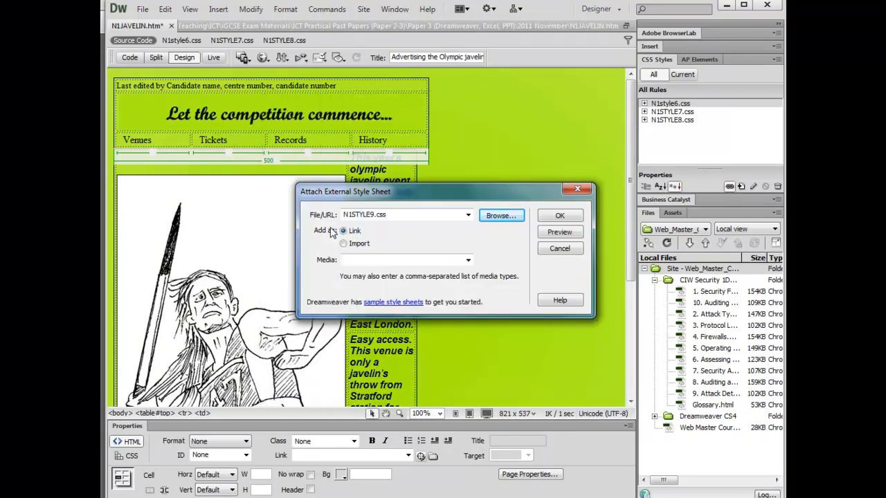
pyautogui.click(559, 217)
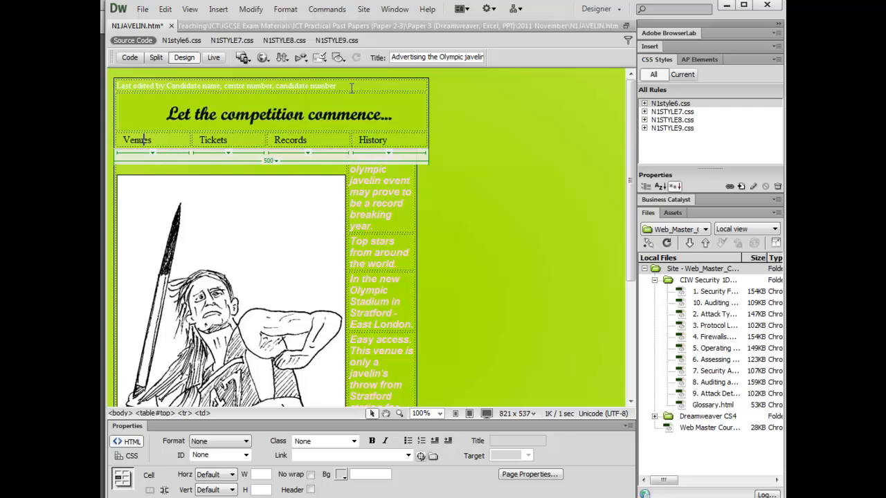
# Examine how N1STYLE9.css affects the page text, from the last-edited line at the top down to the Other events table.
pyautogui.moveTo(351, 88); pyautogui.dragTo(118, 87)
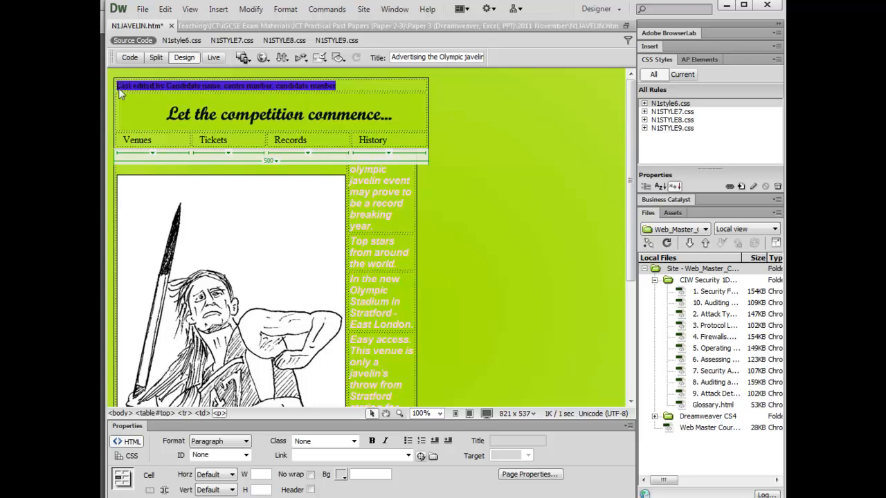
pyautogui.click(429, 207)
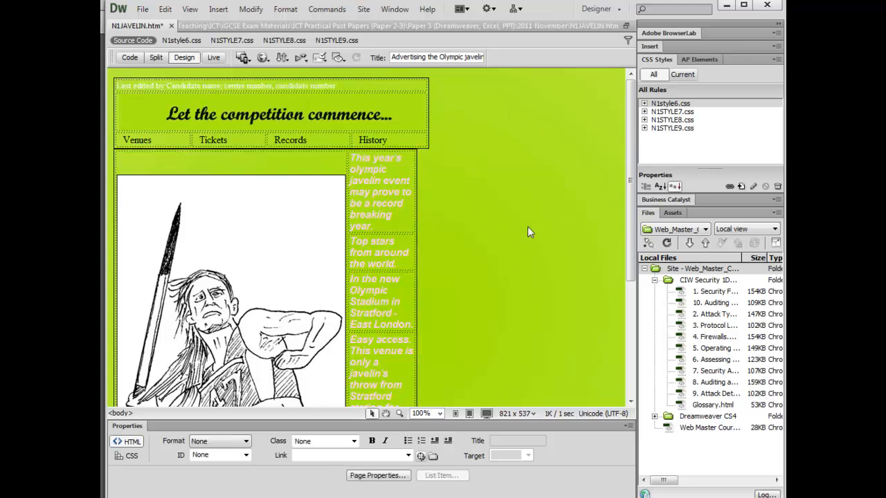
pyautogui.scroll(-3, 416, 322)
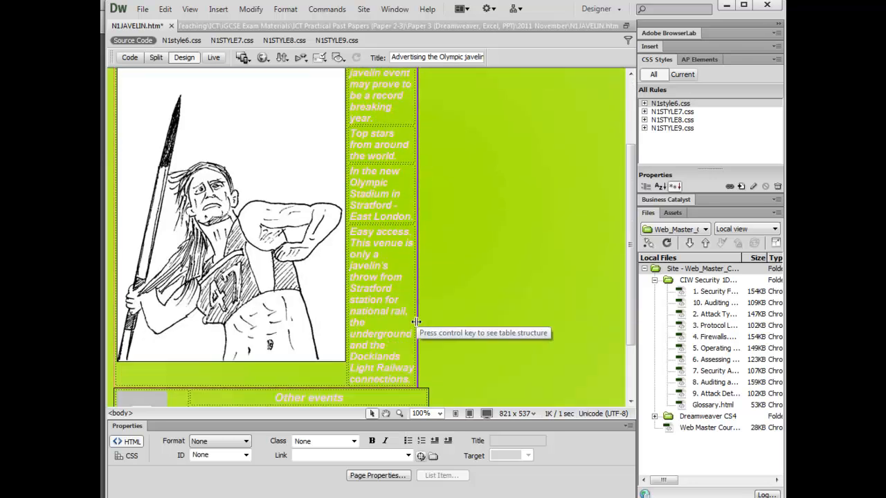
pyautogui.scroll(-2, 416, 322)
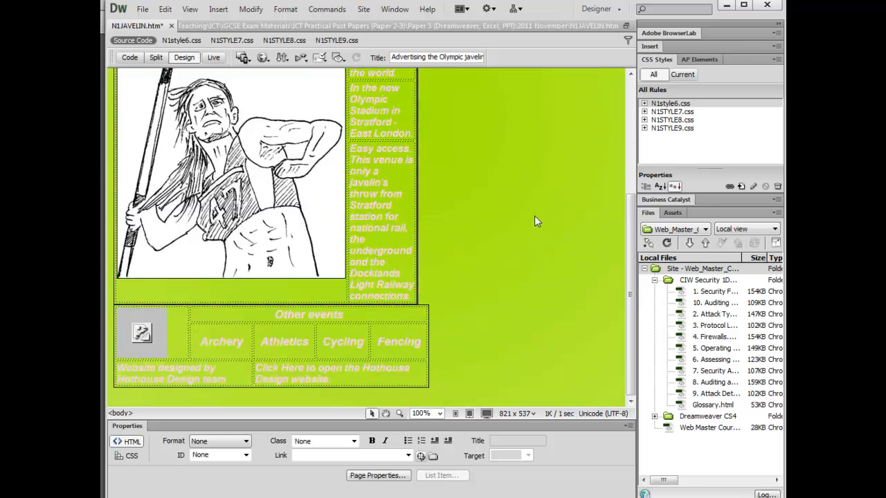
# Remove N1STYLE9.css from the webpage's attached stylesheets and collapse the N1STYLE8.css rule list.
pyautogui.click(669, 128)
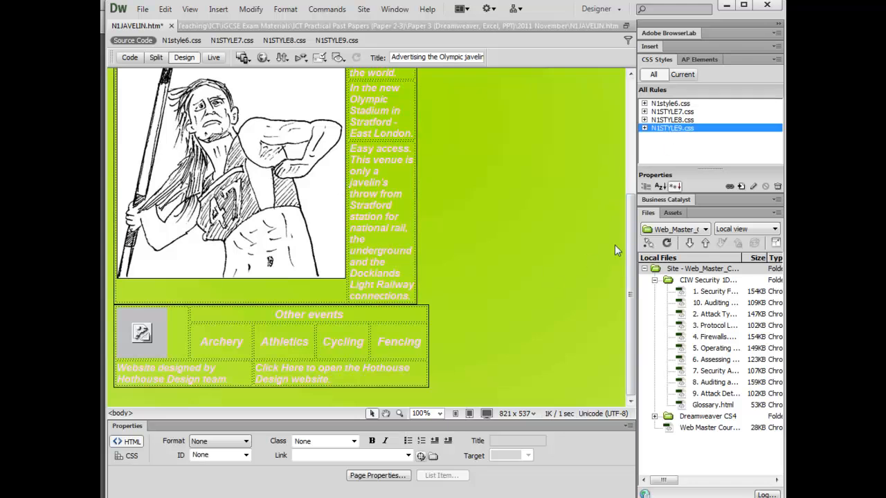
pyautogui.rightClick(689, 128)
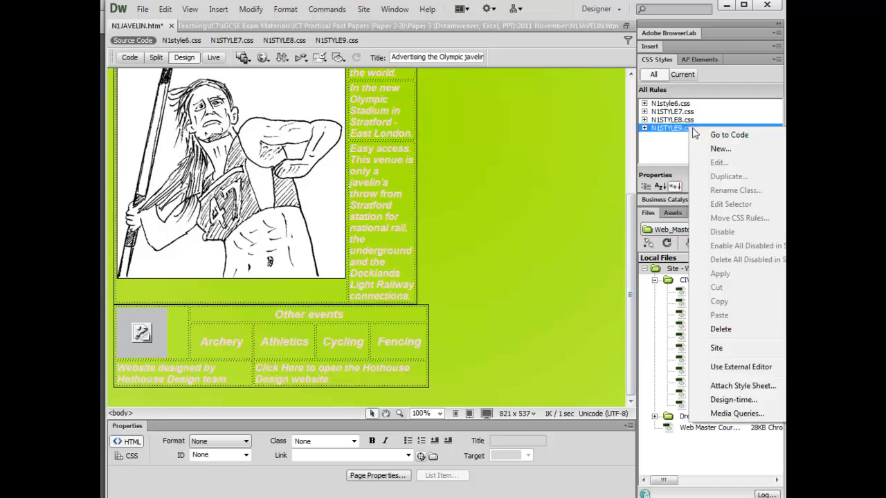
pyautogui.click(719, 329)
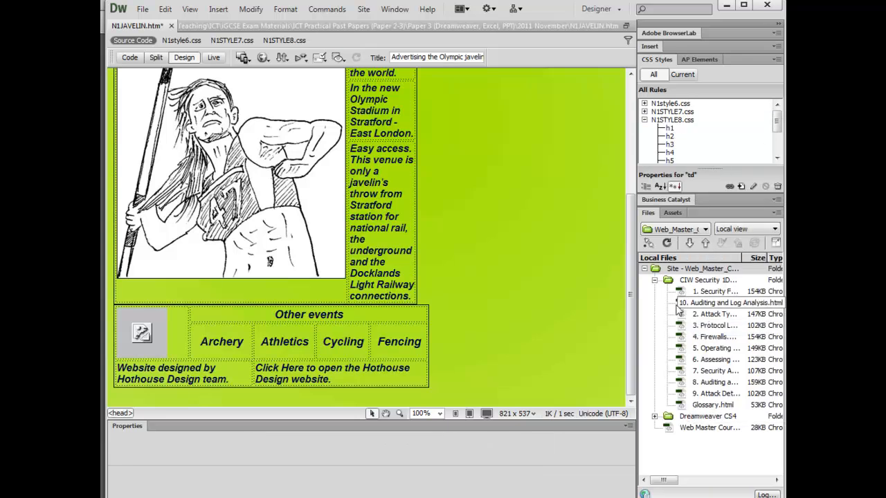
pyautogui.click(644, 120)
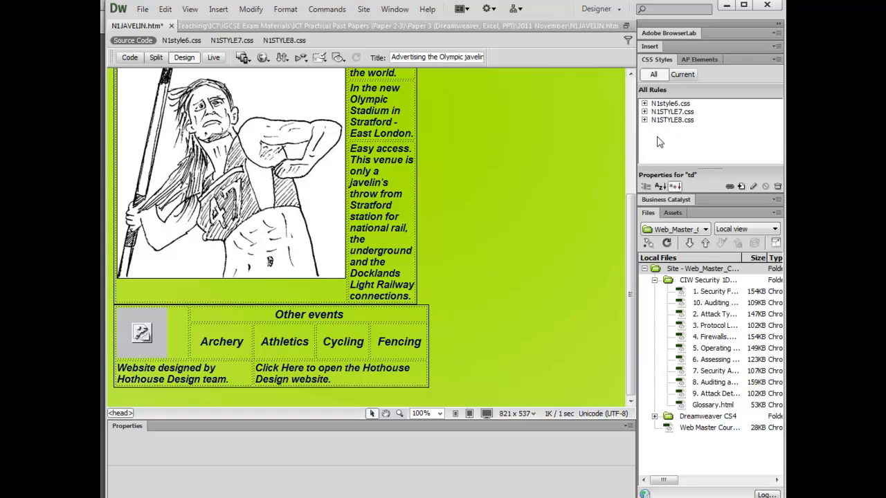
# Remove N1STYLE7.css and N1style6.css from the webpage, and expand the rules of N1STYLE8.css.
pyautogui.click(668, 112)
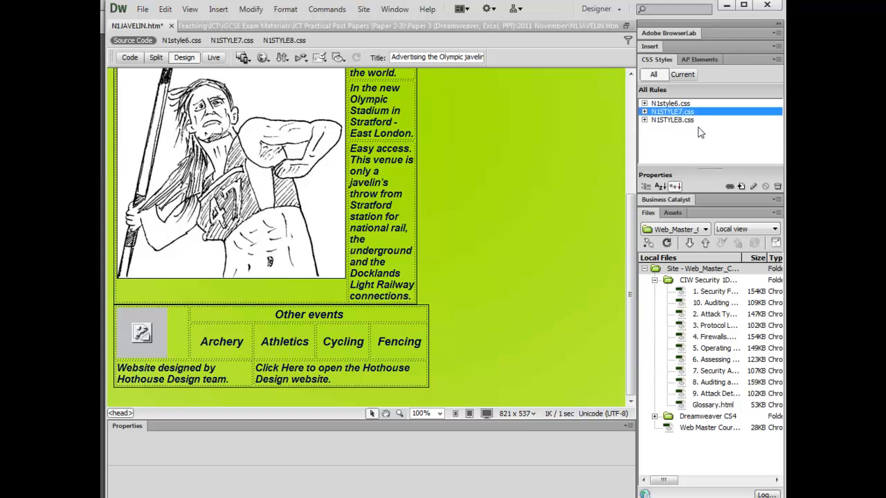
pyautogui.click(778, 187)
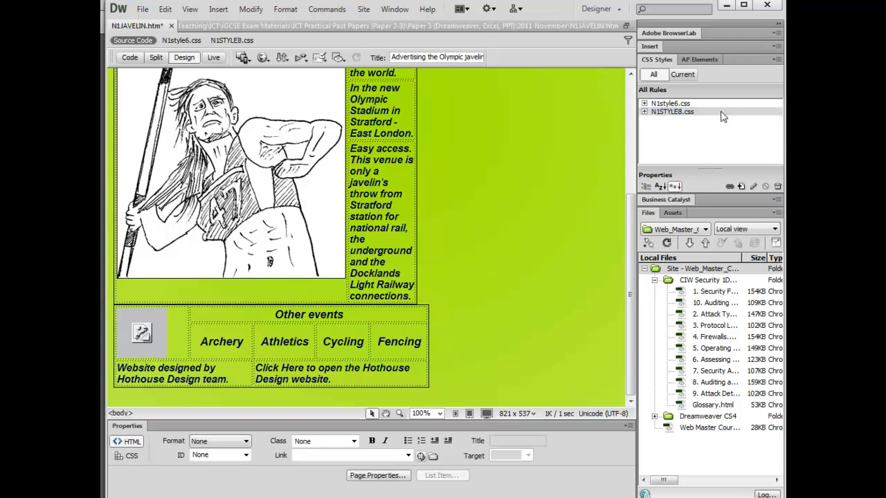
pyautogui.click(774, 185)
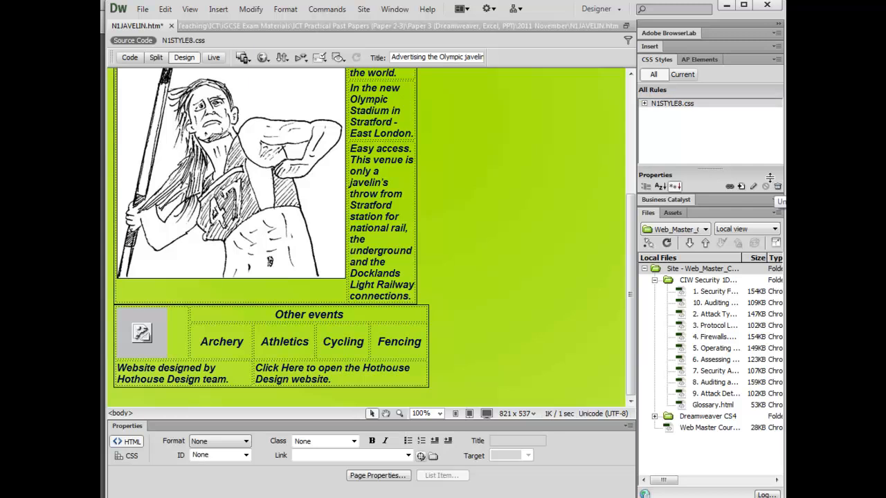
pyautogui.click(644, 103)
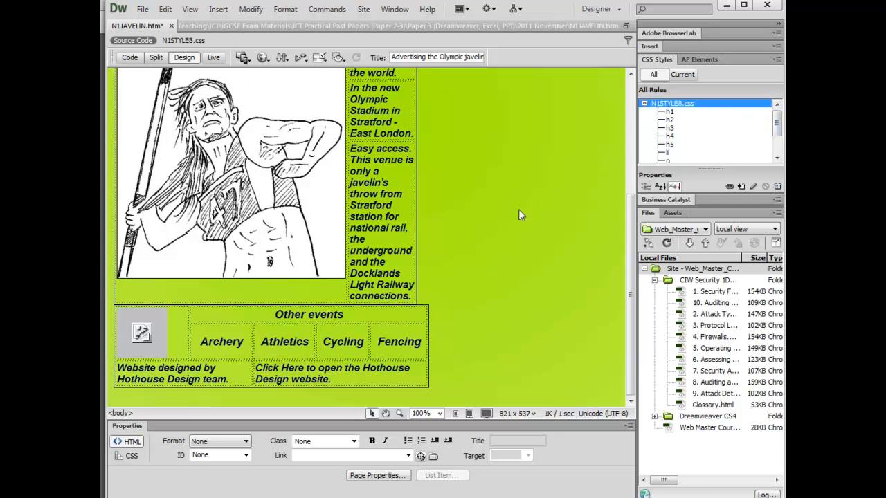
pyautogui.scroll(5, 481, 239)
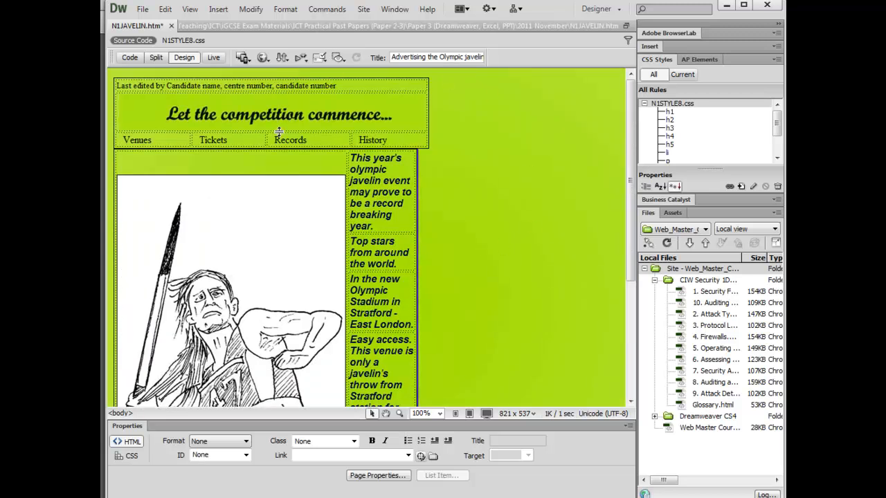